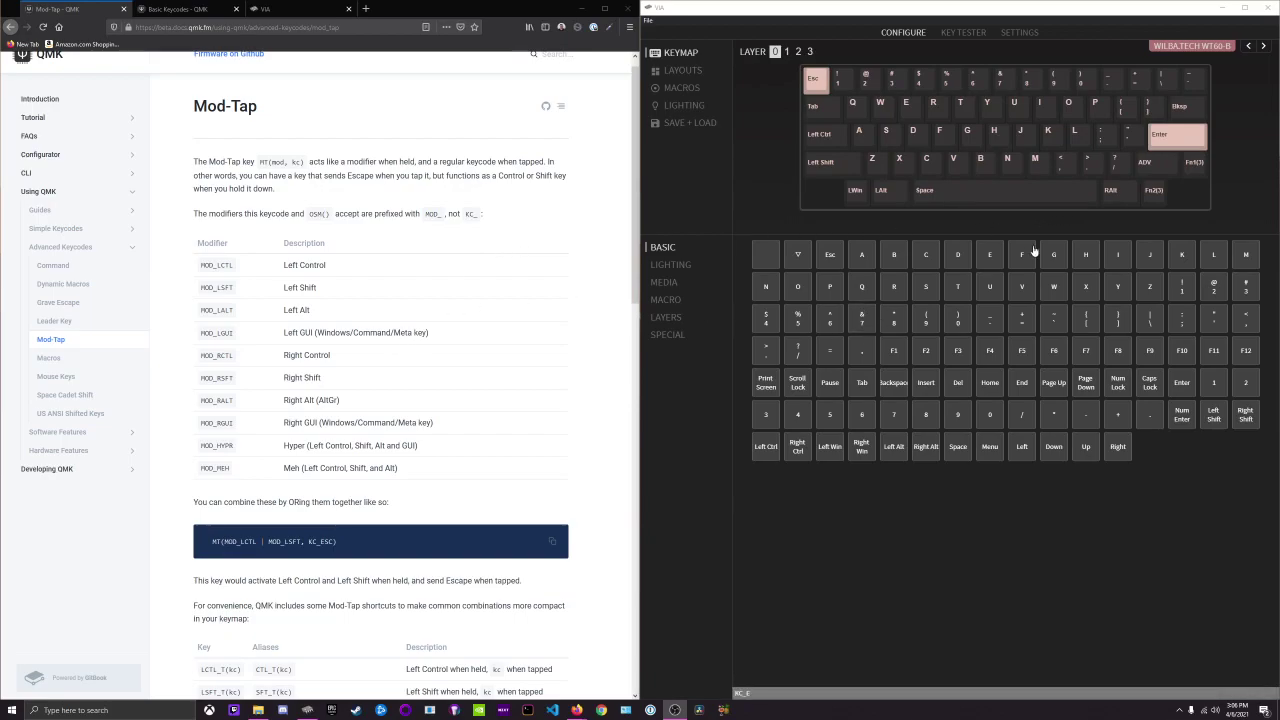
Select the right Alt key on the keymap and list the Special keycode category
{"action": "left_click", "coordinate": [1118, 200]}
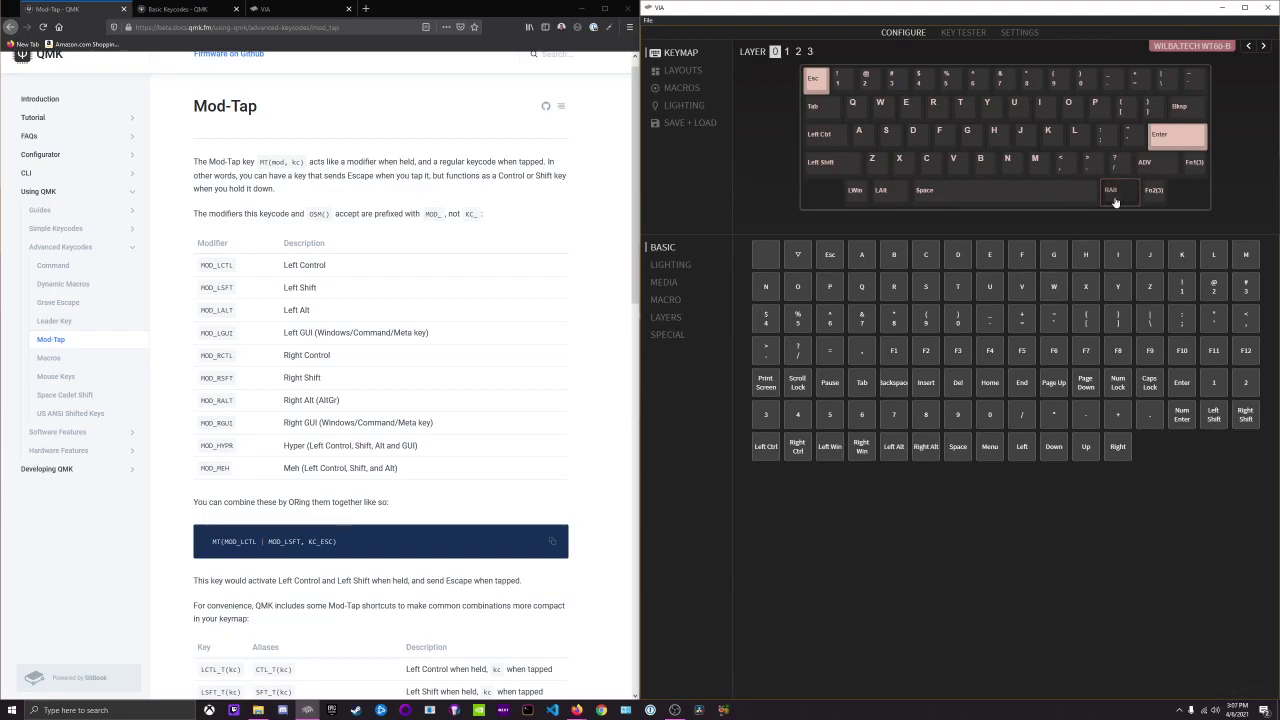
{"action": "left_click", "coordinate": [673, 337]}
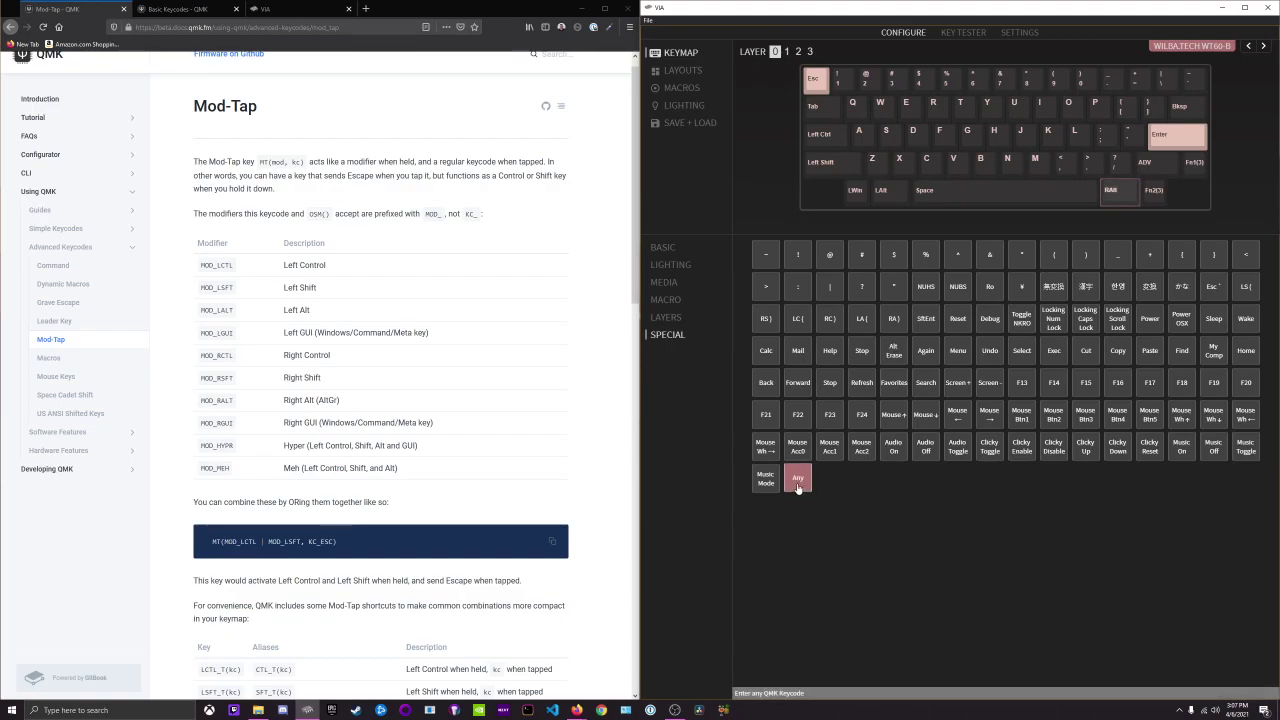
Open the Any custom keycode prompt for the right Alt key and focus its field
{"action": "left_click", "coordinate": [797, 482]}
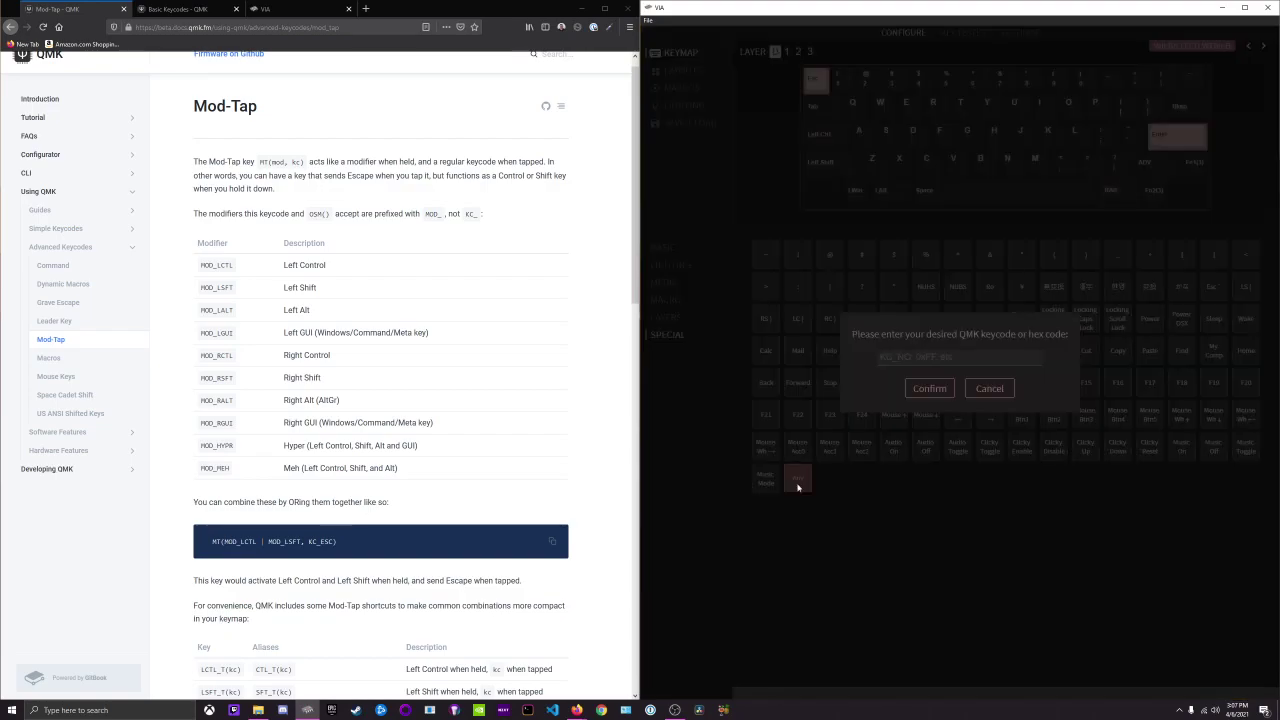
{"action": "left_click", "coordinate": [913, 357]}
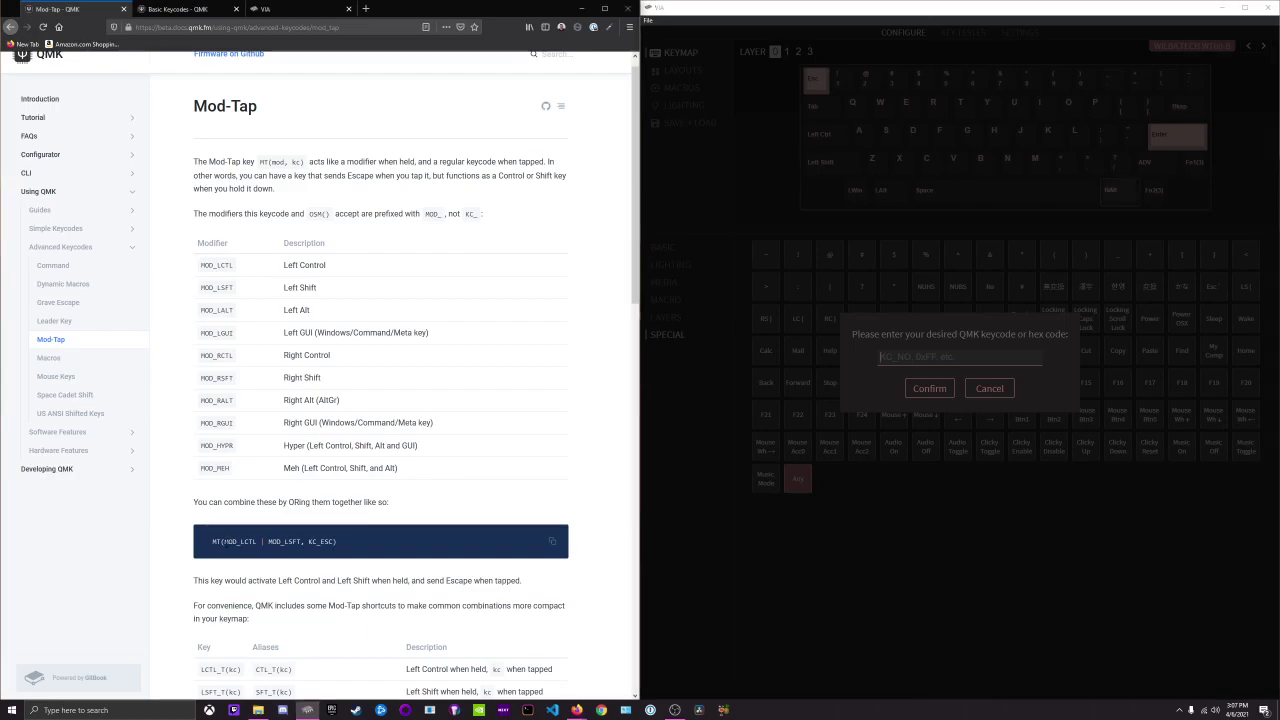
{"action": "left_click_drag", "start_coordinate": [224, 541], "coordinate": [257, 541]}
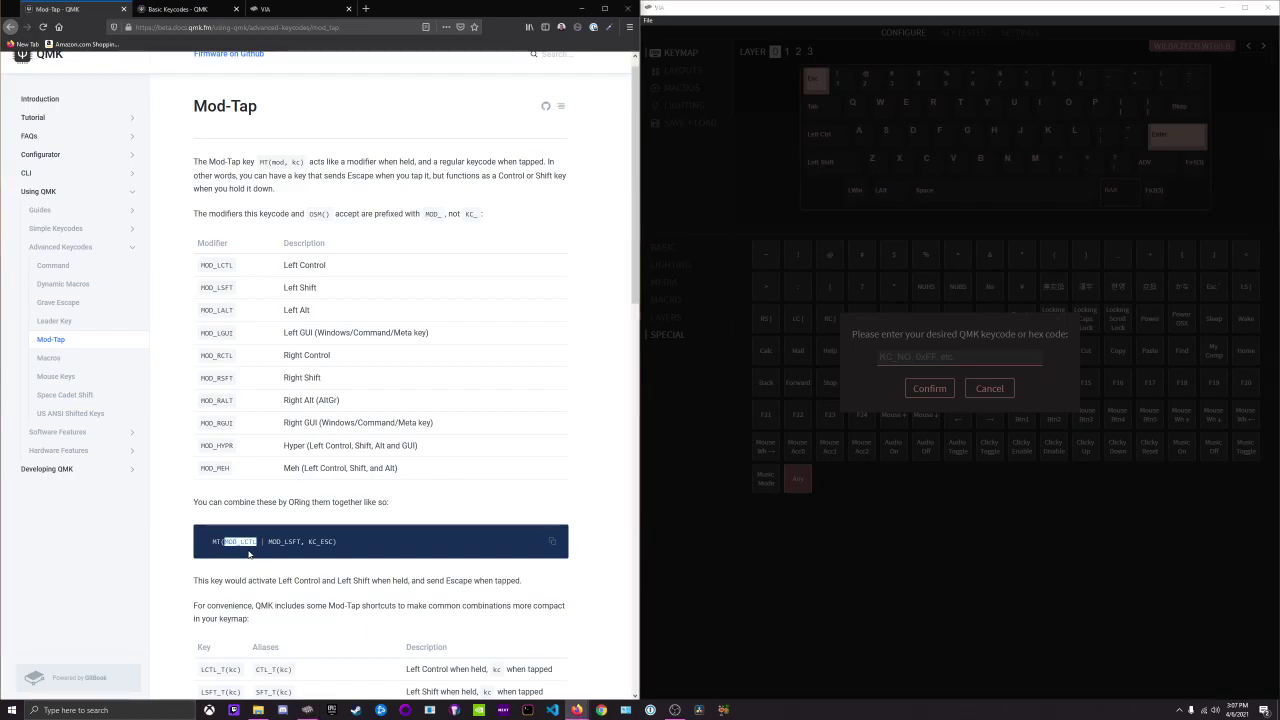
{"action": "left_click_drag", "start_coordinate": [224, 541], "coordinate": [296, 541]}
{"action": "left_click", "coordinate": [297, 541]}
{"action": "left_click_drag", "start_coordinate": [305, 541], "coordinate": [336, 542]}
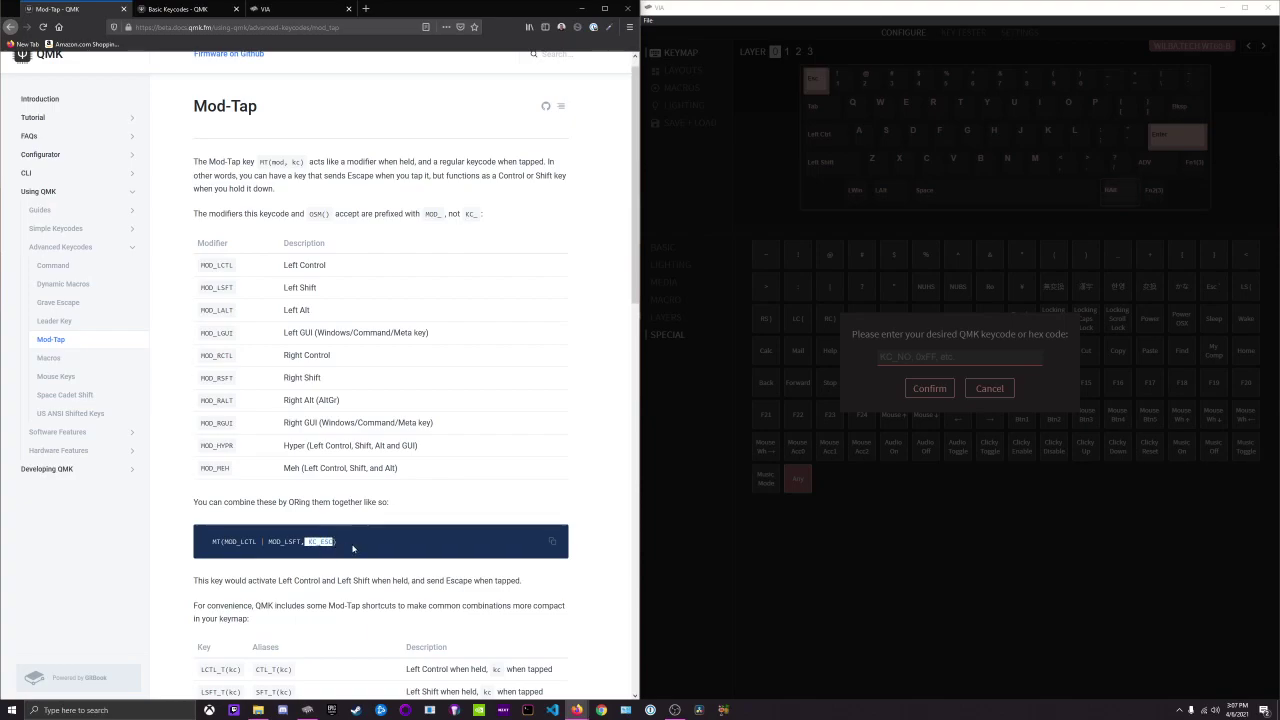
{"action": "left_click", "coordinate": [250, 567]}
{"action": "left_click", "coordinate": [721, 479]}
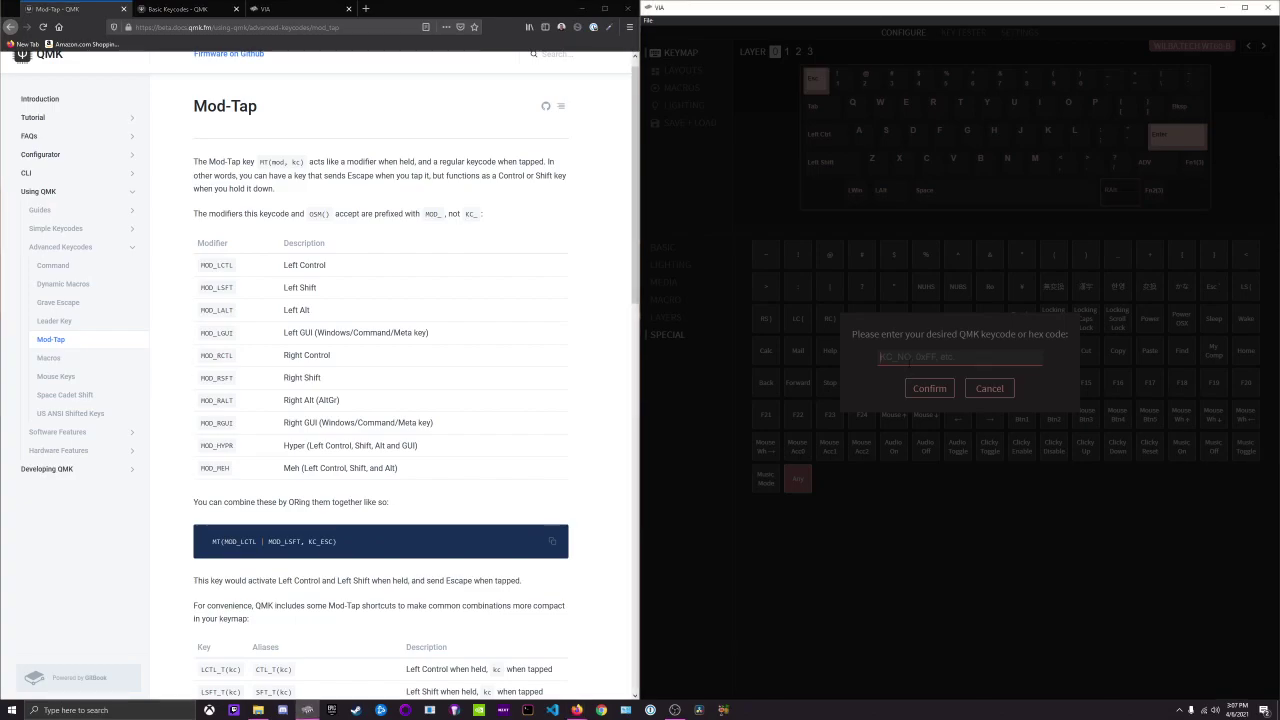
Enter MT(RALT, KC_LEFT) in the keycode prompt and scroll the Mod-Tap docs to Caveats
{"action": "type", "text": "MT("}
{"action": "type", "text": ")"}
{"action": "type", "text": "RALT"}
{"action": "type", "text": " KC"}
{"action": "type", "text": "LEF"}
{"action": "left_click", "coordinate": [512, 355]}
{"action": "scroll", "coordinate": [449, 413], "scroll_direction": "down", "scroll_amount": 3}
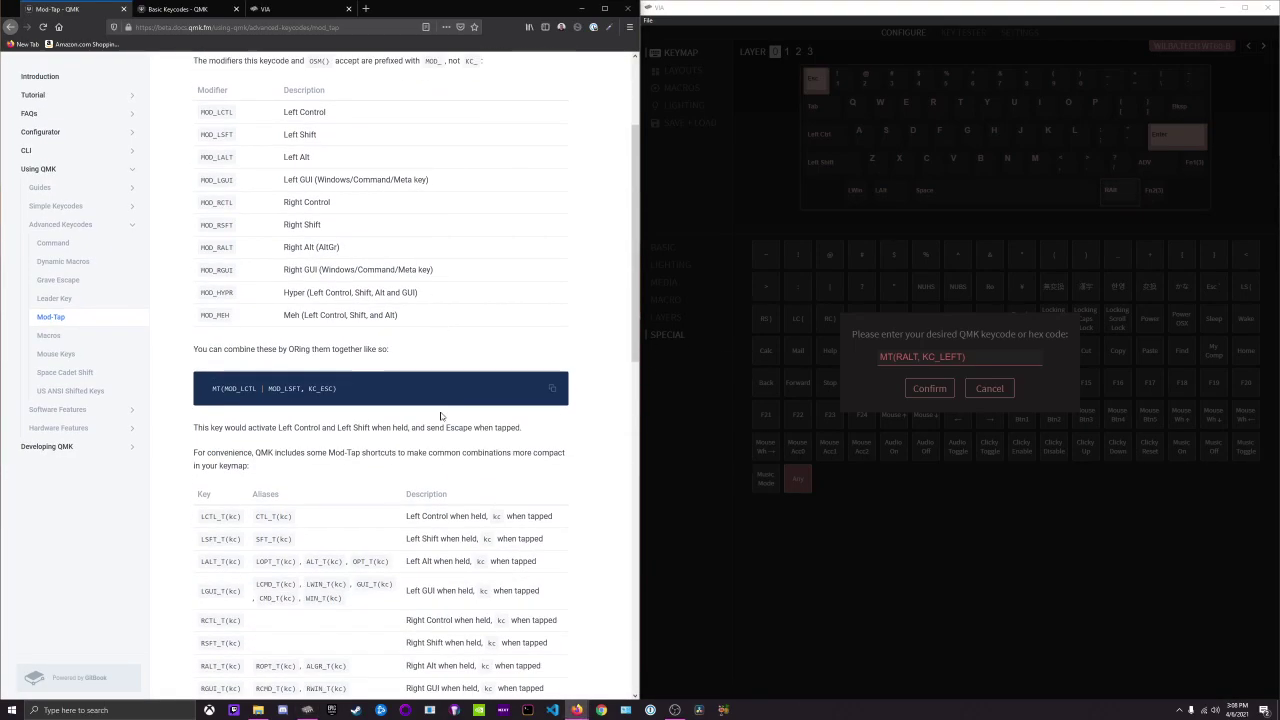
{"action": "scroll", "coordinate": [405, 408], "scroll_direction": "down", "scroll_amount": 5}
{"action": "scroll", "coordinate": [405, 408], "scroll_direction": "down", "scroll_amount": 10}
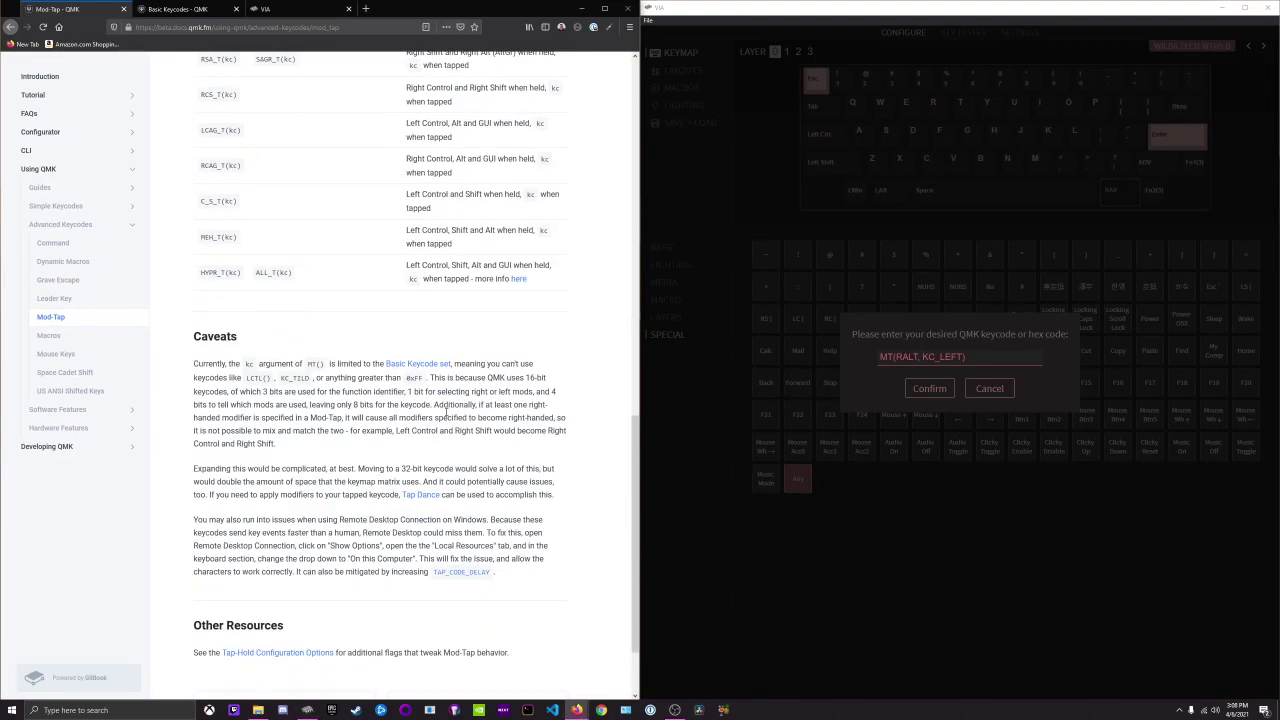
{"action": "scroll", "coordinate": [405, 408], "scroll_direction": "up", "scroll_amount": 12}
{"action": "scroll", "coordinate": [405, 408], "scroll_direction": "up", "scroll_amount": 10}
{"action": "scroll", "coordinate": [350, 450], "scroll_direction": "down", "scroll_amount": 10}
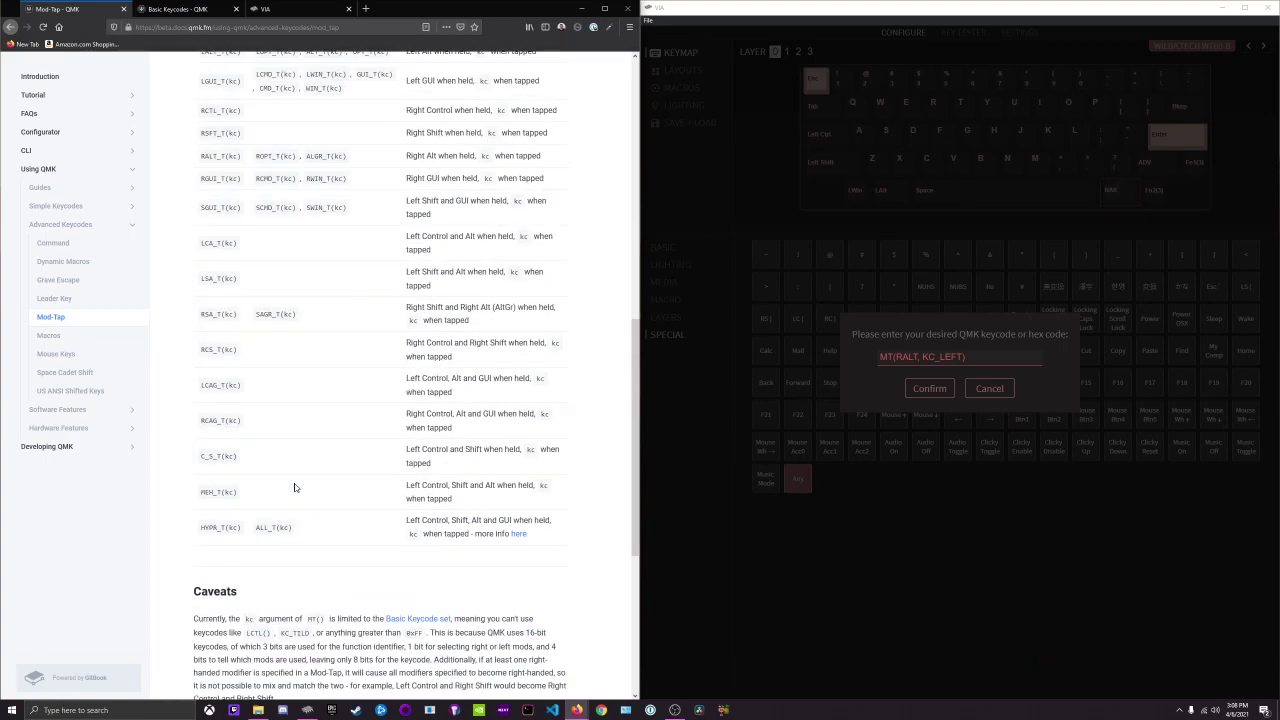
{"action": "scroll", "coordinate": [294, 486], "scroll_direction": "down", "scroll_amount": 6}
{"action": "scroll", "coordinate": [439, 273], "scroll_direction": "down", "scroll_amount": 5}
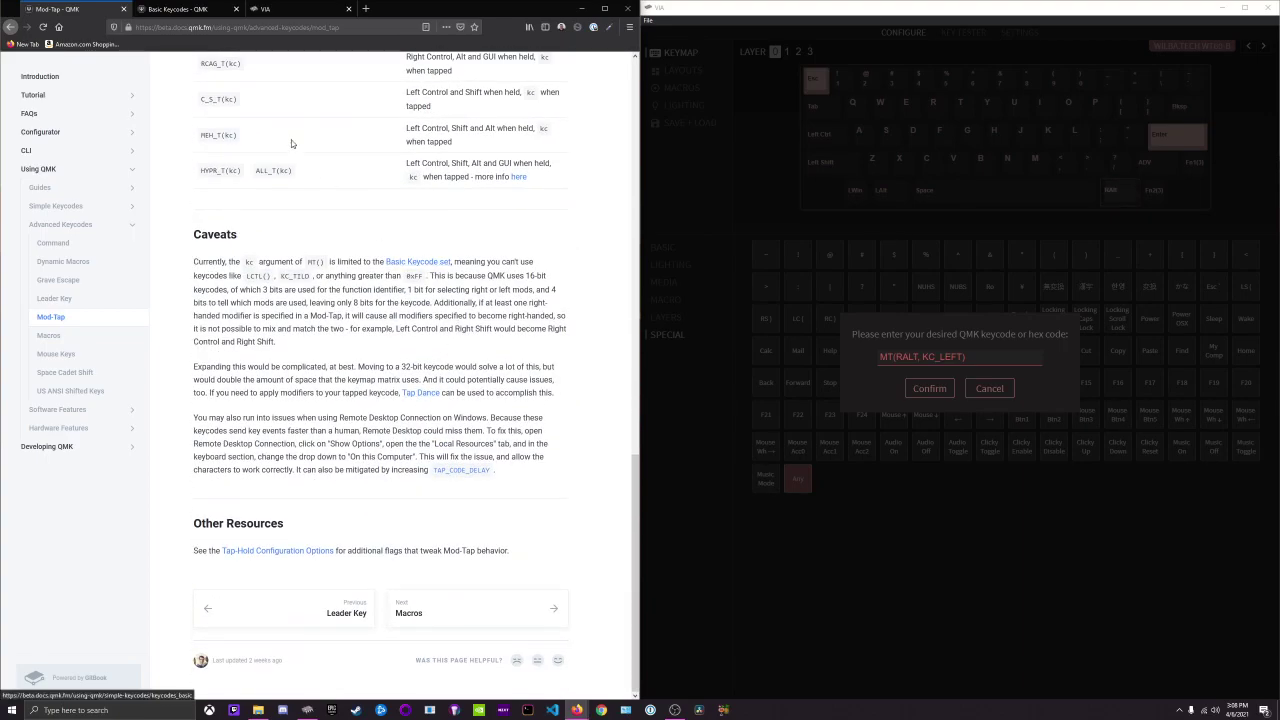
Search the Basic Keycodes docs page for KC_LEFT, listed as Left Arrow
{"action": "left_click", "coordinate": [198, 11]}
{"action": "scroll", "coordinate": [359, 343], "scroll_direction": "up", "scroll_amount": 5}
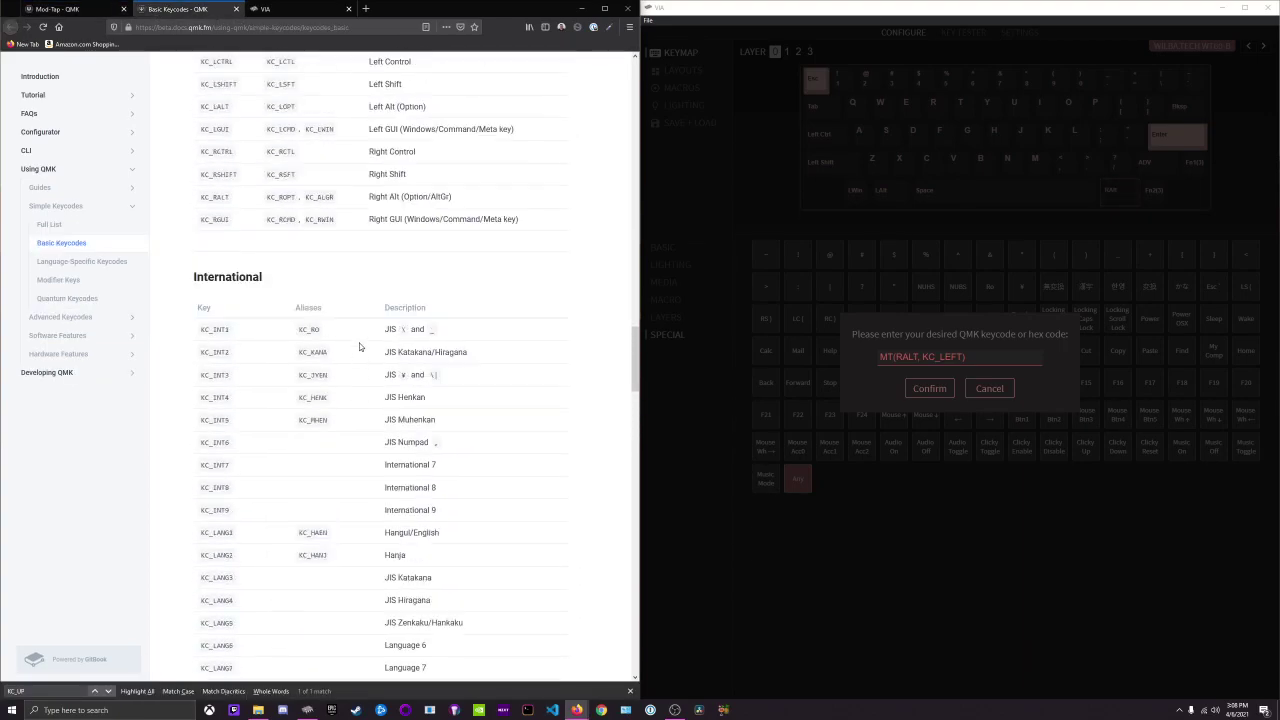
{"action": "scroll", "coordinate": [359, 343], "scroll_direction": "up", "scroll_amount": 5}
{"action": "scroll", "coordinate": [359, 343], "scroll_direction": "up", "scroll_amount": 5}
{"action": "scroll", "coordinate": [359, 344], "scroll_direction": "up", "scroll_amount": 5}
{"action": "scroll", "coordinate": [359, 340], "scroll_direction": "up", "scroll_amount": 3}
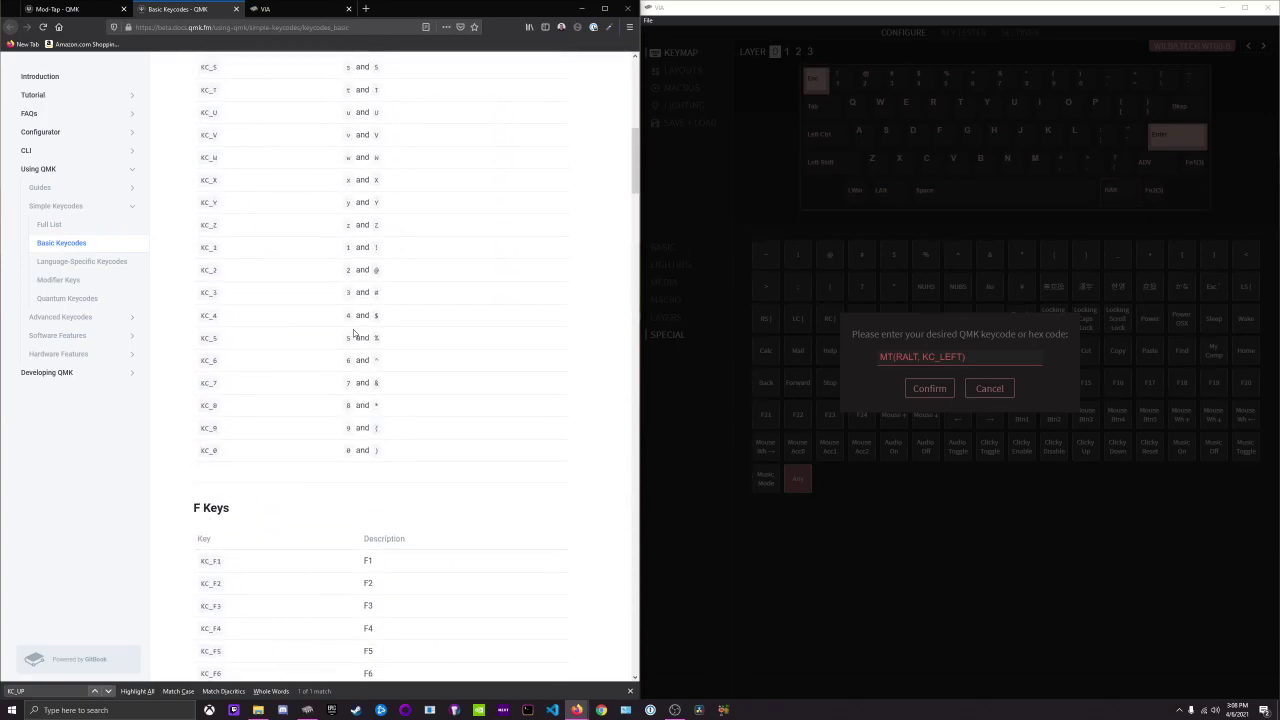
{"action": "scroll", "coordinate": [431, 303], "scroll_direction": "up", "scroll_amount": 2}
{"action": "key", "text": "ctrl+f"}
{"action": "type", "text": "KC"}
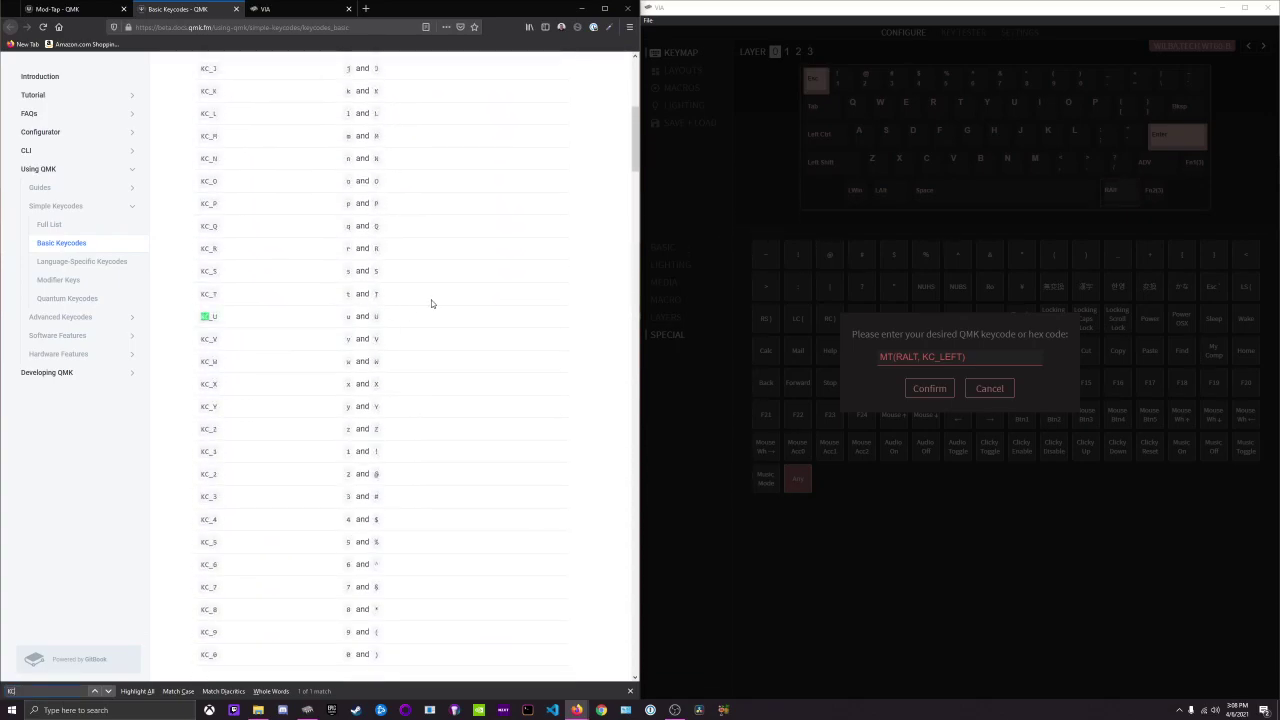
{"action": "type", "text": "_LEFT"}
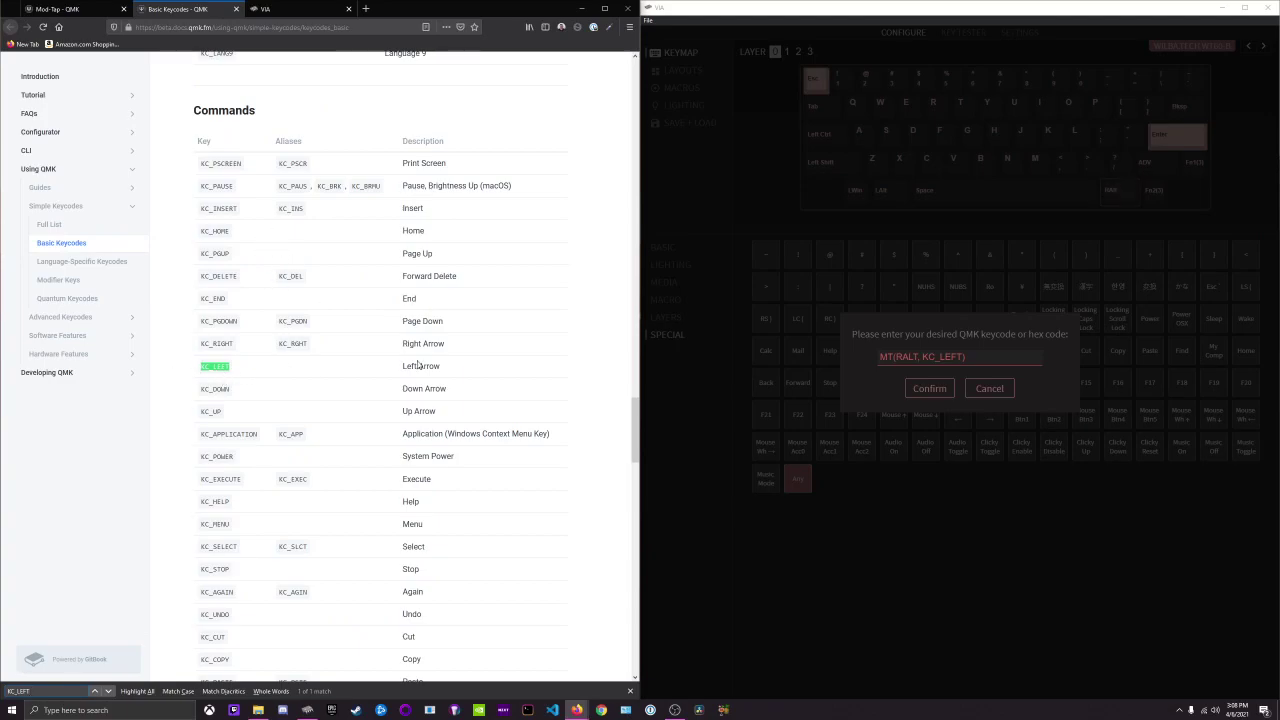
Confirm MT(RALT, KC_LEFT) and check the now-blank right Alt key in Key Tester
{"action": "left_click", "coordinate": [923, 391]}
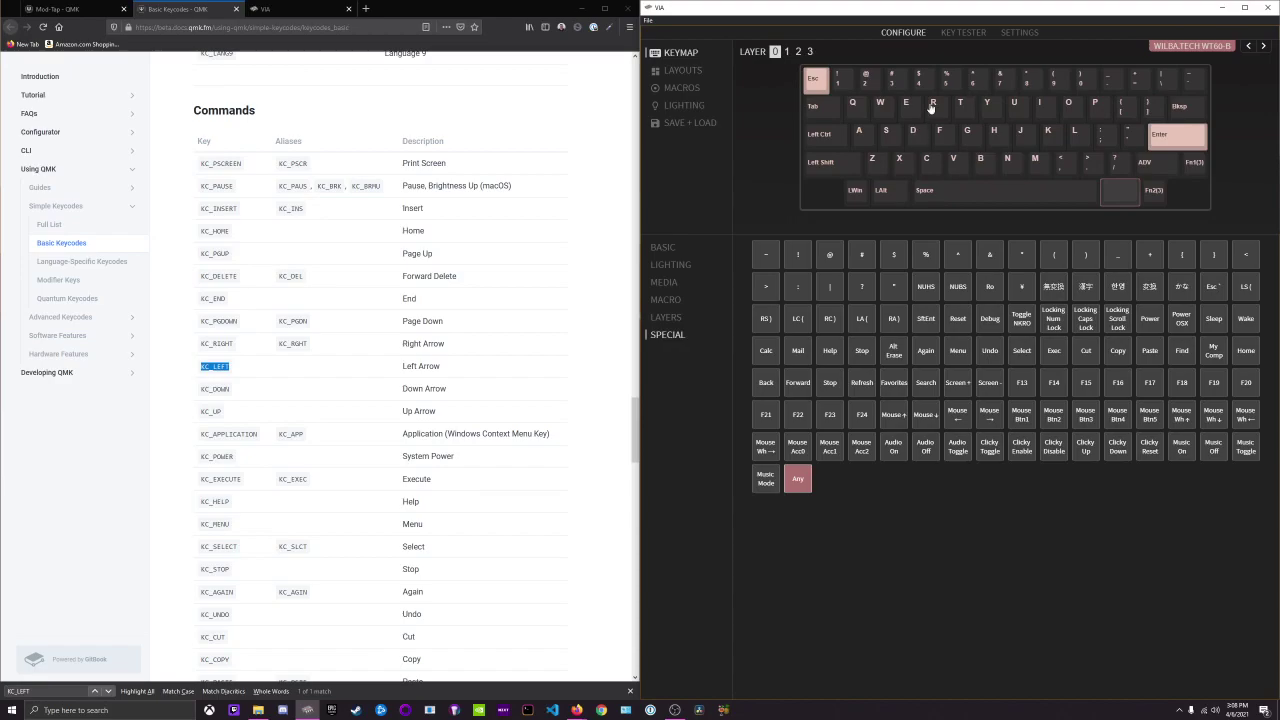
{"action": "left_click", "coordinate": [963, 32]}
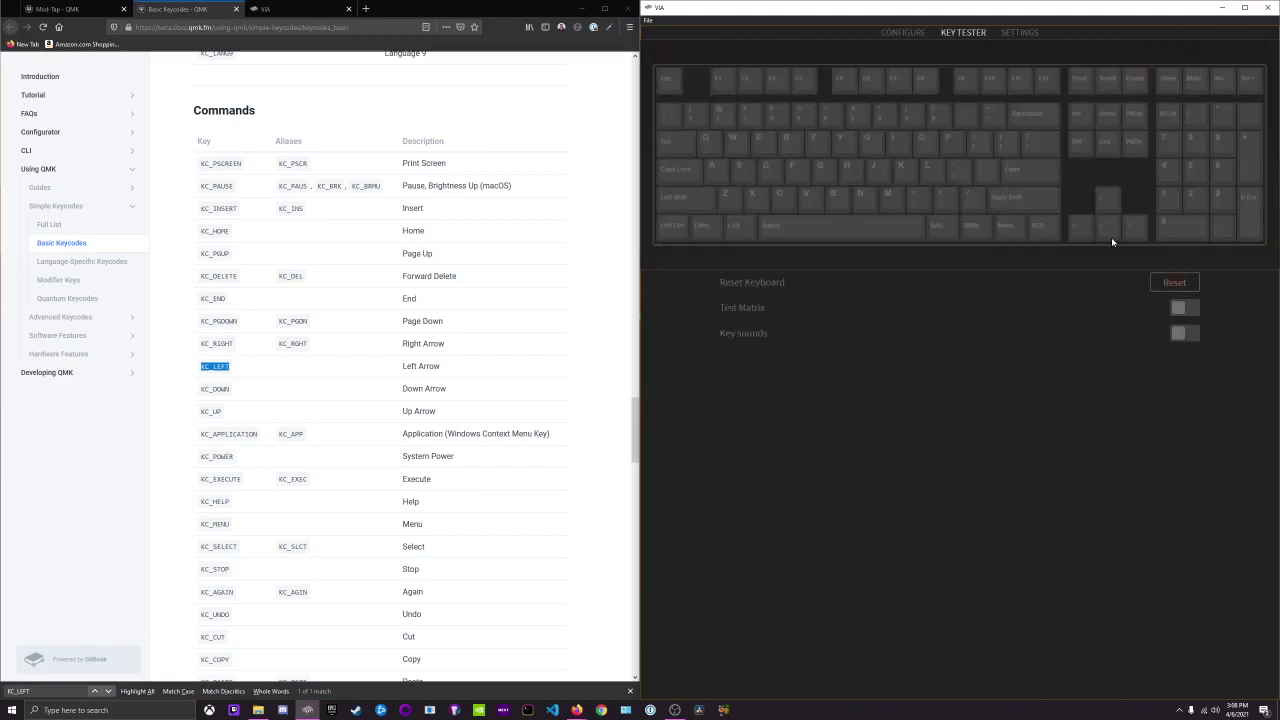
{"action": "left_click", "coordinate": [903, 32]}
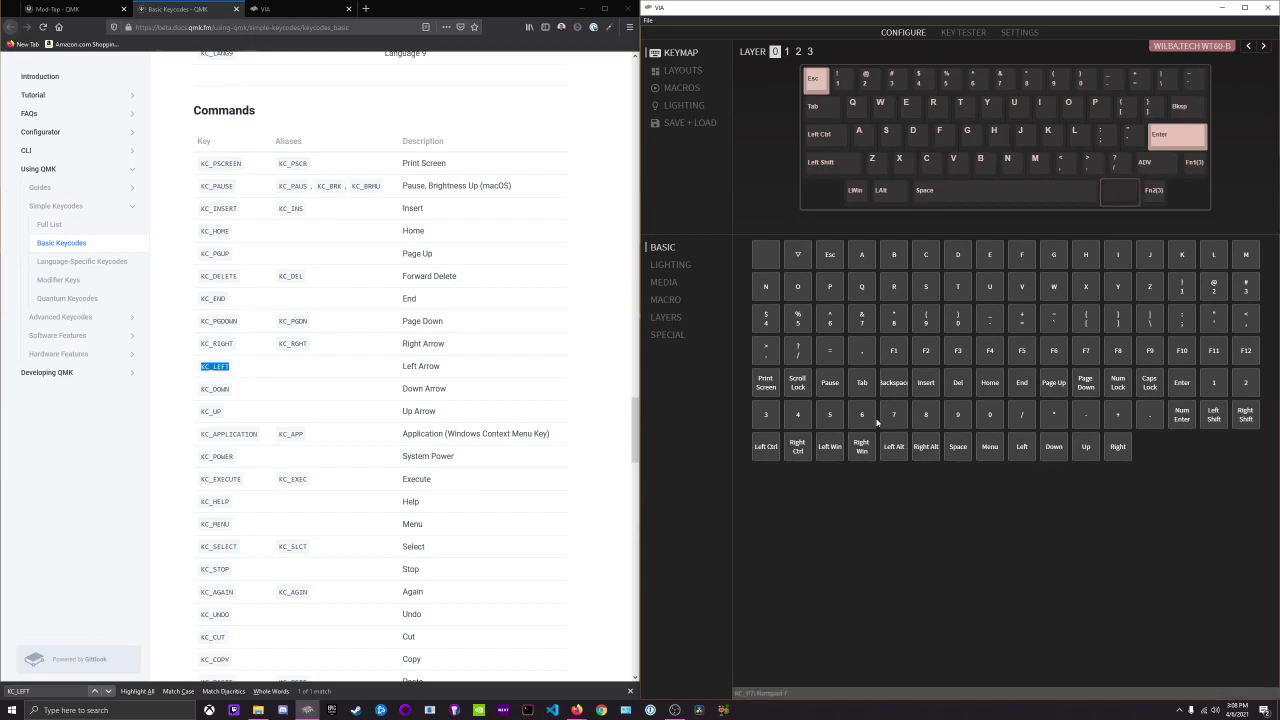
Reopen the Special > Any custom keycode prompt for the key, with its field empty
{"action": "left_click", "coordinate": [667, 334]}
{"action": "left_click", "coordinate": [797, 479]}
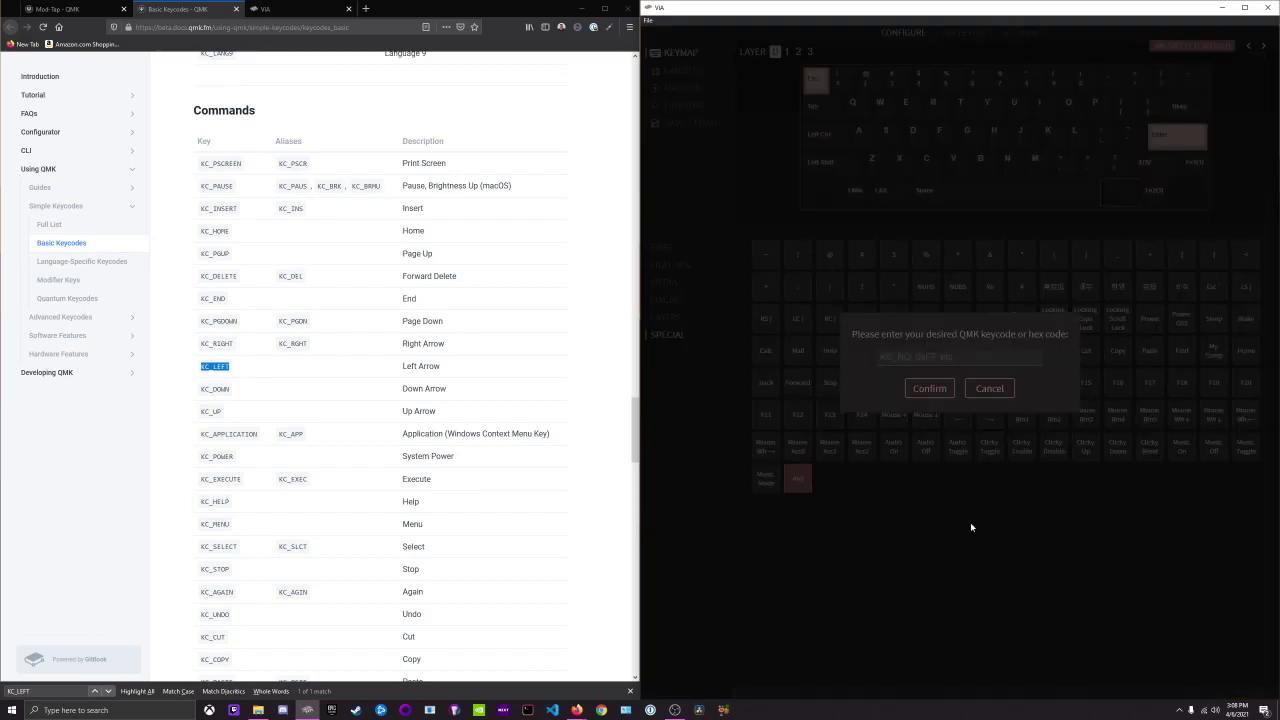
{"action": "left_click", "coordinate": [958, 356]}
{"action": "left_click", "coordinate": [62, 9]}
Enter MT(MOD_RALT, KC_ in the keycode field, copying MOD_RALT from the docs' modifier table
{"action": "scroll", "coordinate": [380, 297], "scroll_direction": "up", "scroll_amount": 5}
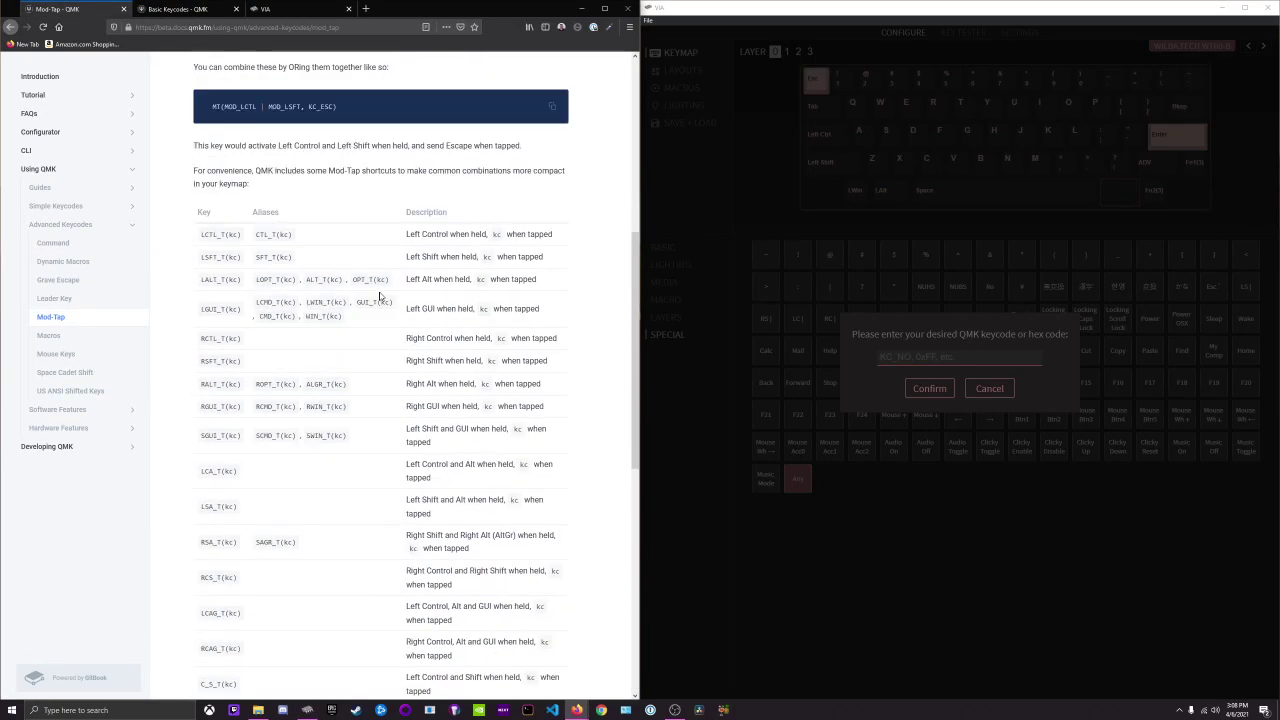
{"action": "scroll", "coordinate": [380, 297], "scroll_direction": "up", "scroll_amount": 5}
{"action": "left_click", "coordinate": [931, 360]}
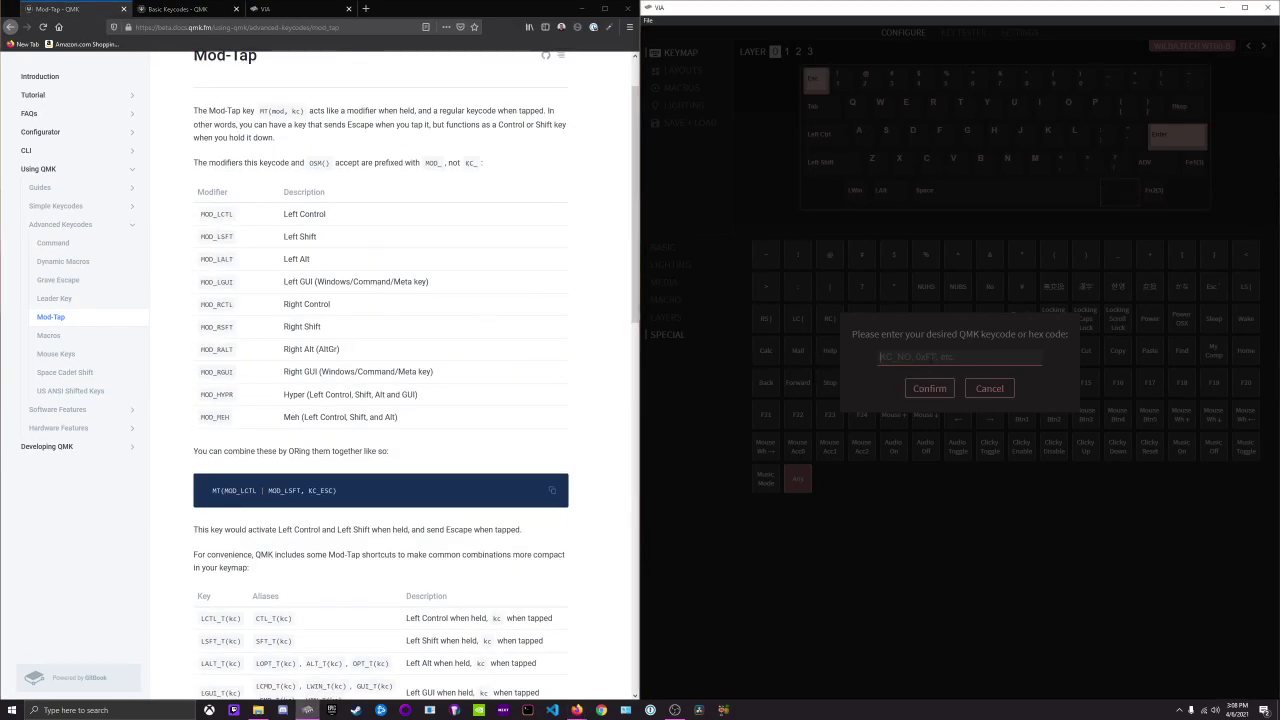
{"action": "type", "text": "MT()"}
{"action": "type", "text": "RA"}
{"action": "type", "text": "T"}
{"action": "key", "text": "BackSpace"}
{"action": "key", "text": "BackSpace"}
{"action": "key", "text": "BackSpace"}
{"action": "key", "text": "BackSpace"}
{"action": "key", "text": "BackSpace"}
{"action": "double_click", "coordinate": [207, 350]}
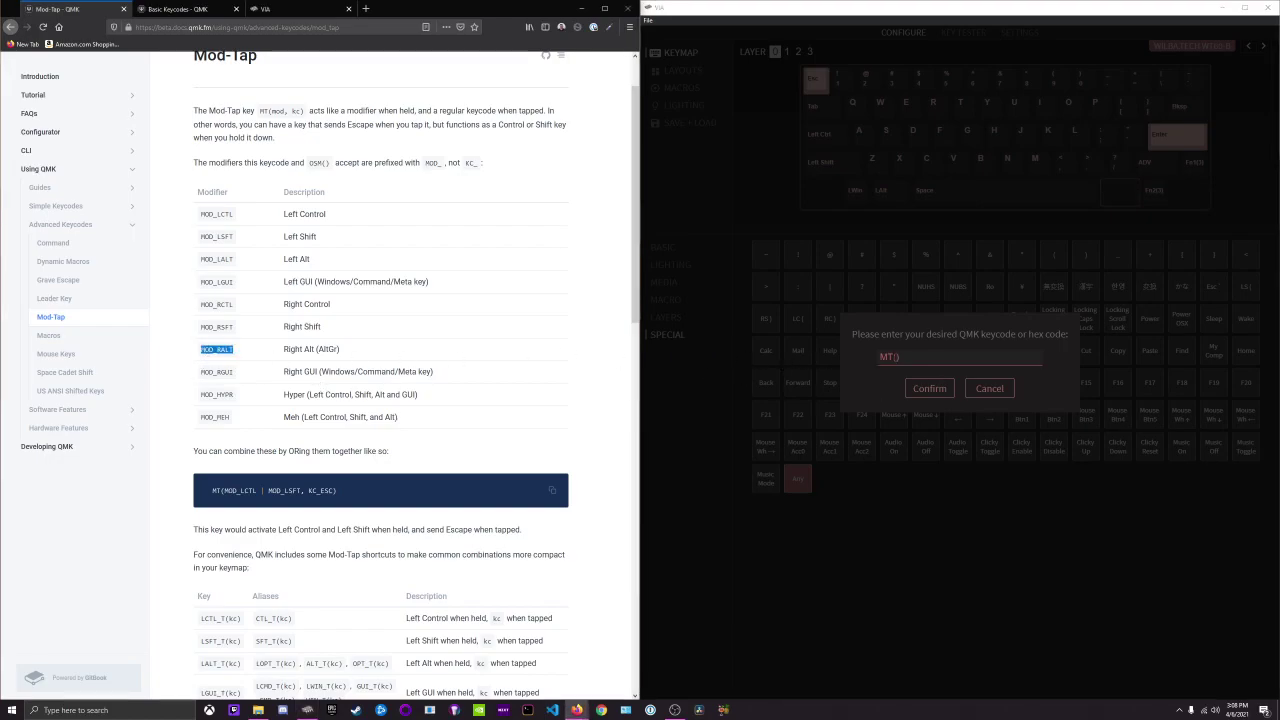
{"action": "key", "text": "alt+Tab"}
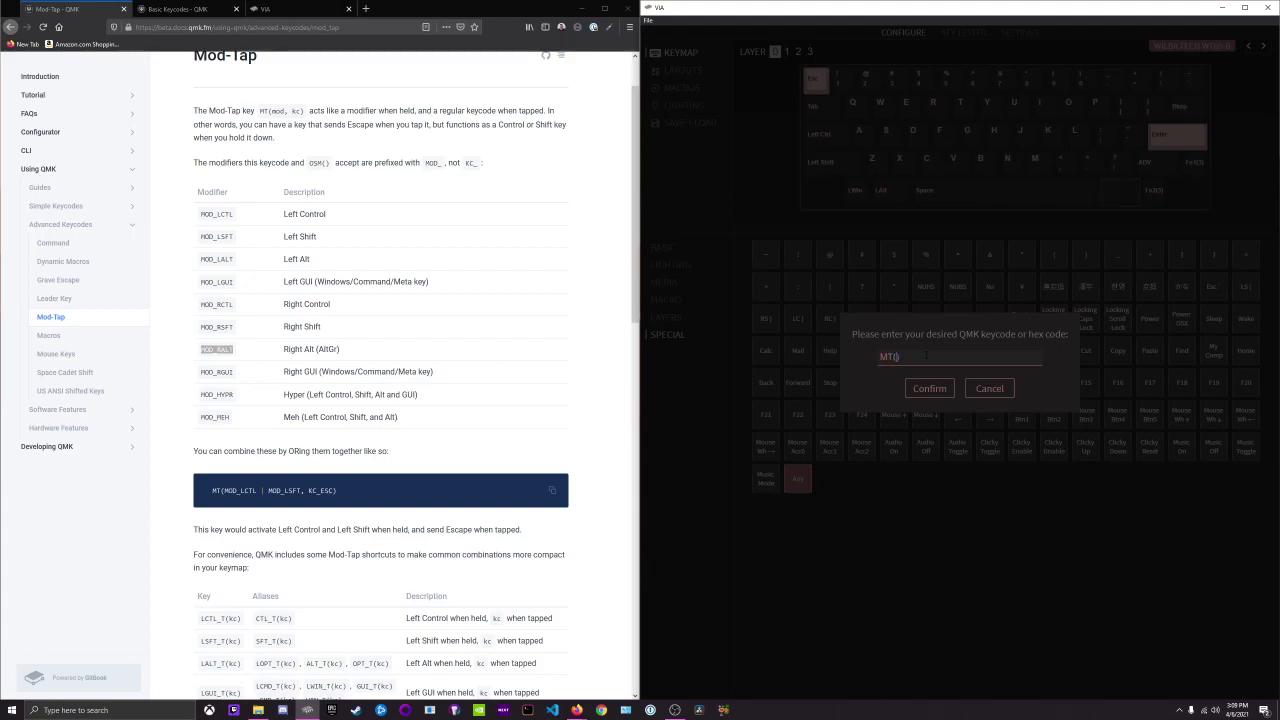
{"action": "type", "text": "MOD_RA"}
{"action": "type", "text": "LT, KC_"}
{"action": "type", "text": "UP"}
{"action": "key", "text": "BackSpace"}
{"action": "key", "text": "BackSpace"}
Complete and confirm MT(MOD_RALT, KC_LEFT), then select the new ADV key
{"action": "type", "text": "LEF"}
{"action": "left_click", "coordinate": [932, 389]}
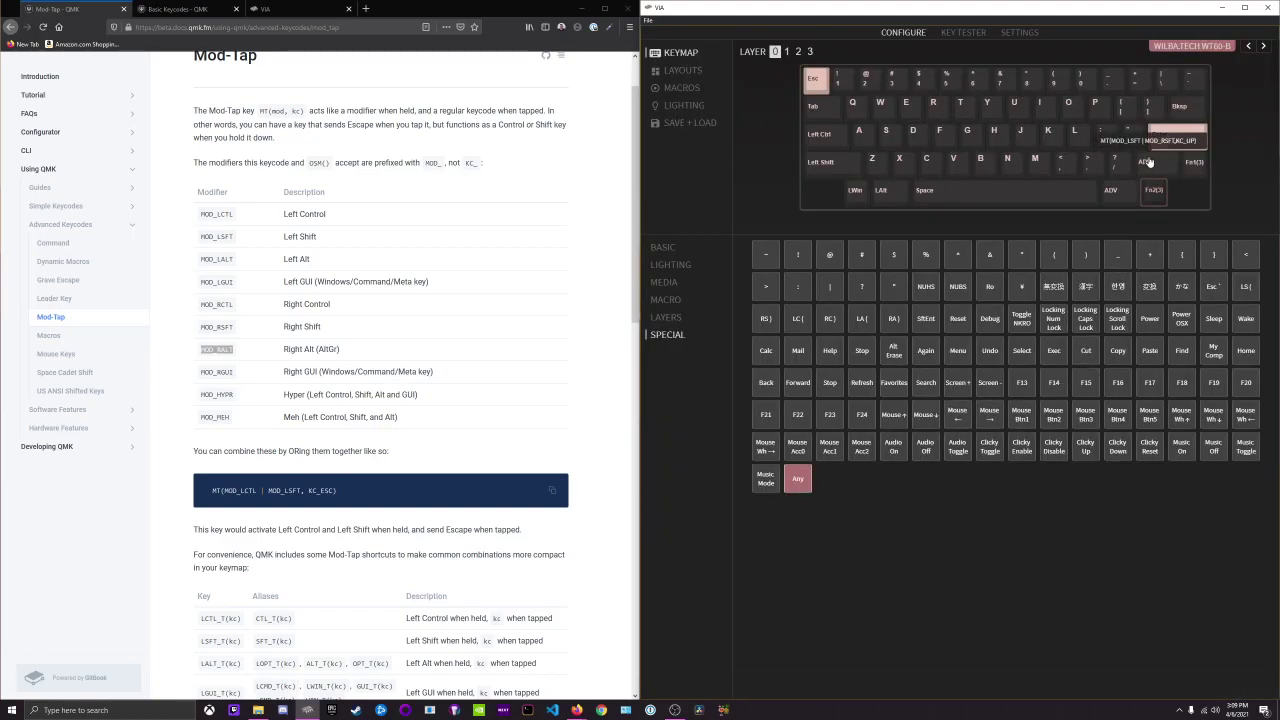
{"action": "left_click", "coordinate": [1120, 192]}
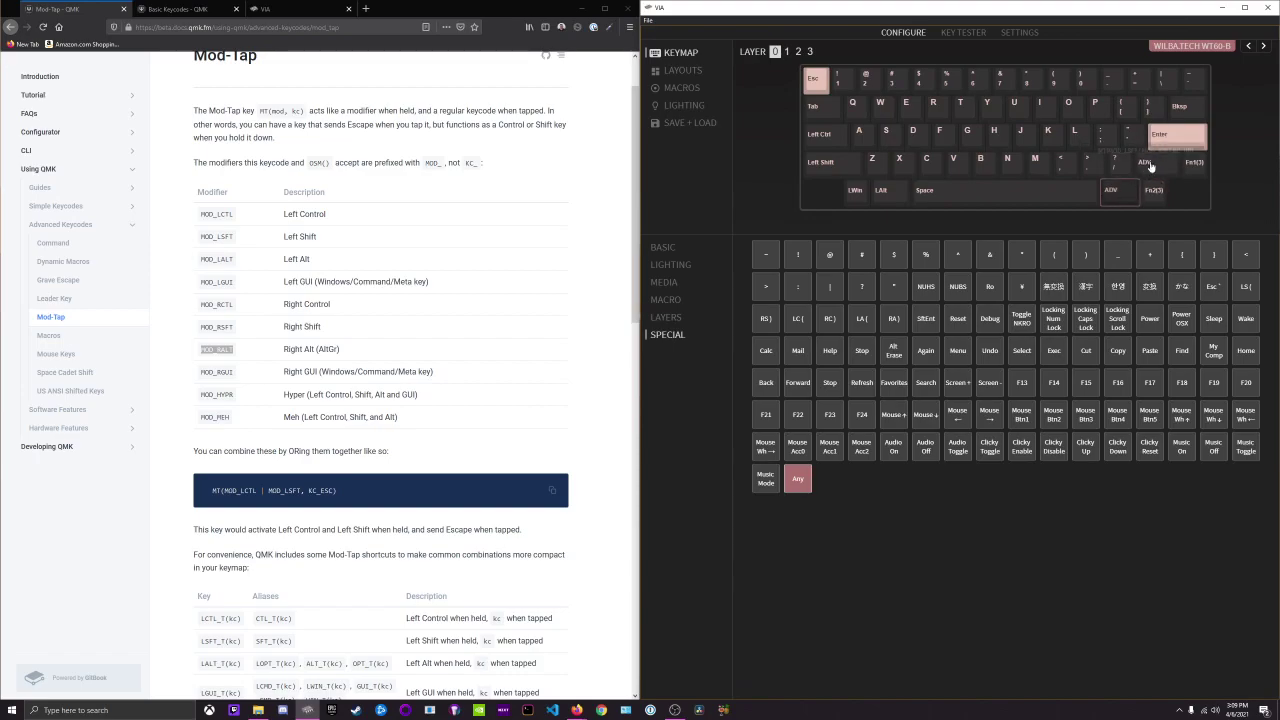
Tap the remapped key in Key Tester to register Left Arrow, then return to Configure
{"action": "left_click", "coordinate": [968, 34]}
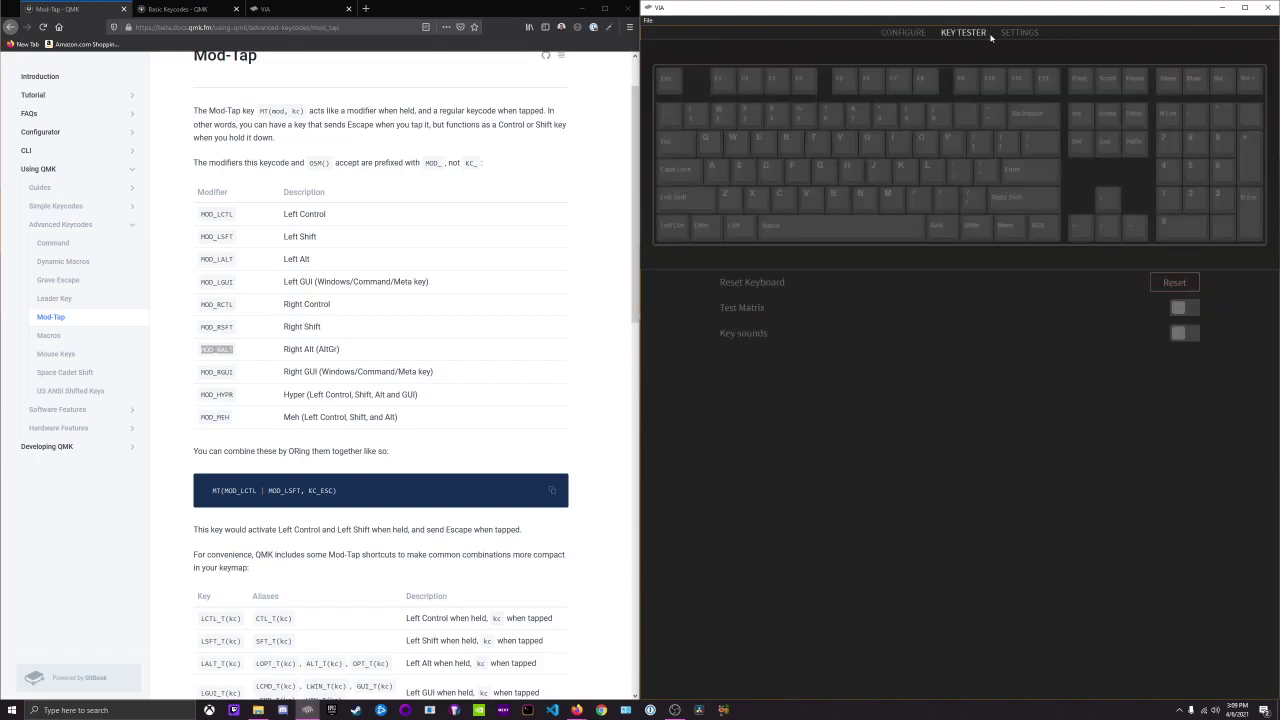
{"action": "key", "text": "Left"}
{"action": "left_click", "coordinate": [905, 34]}
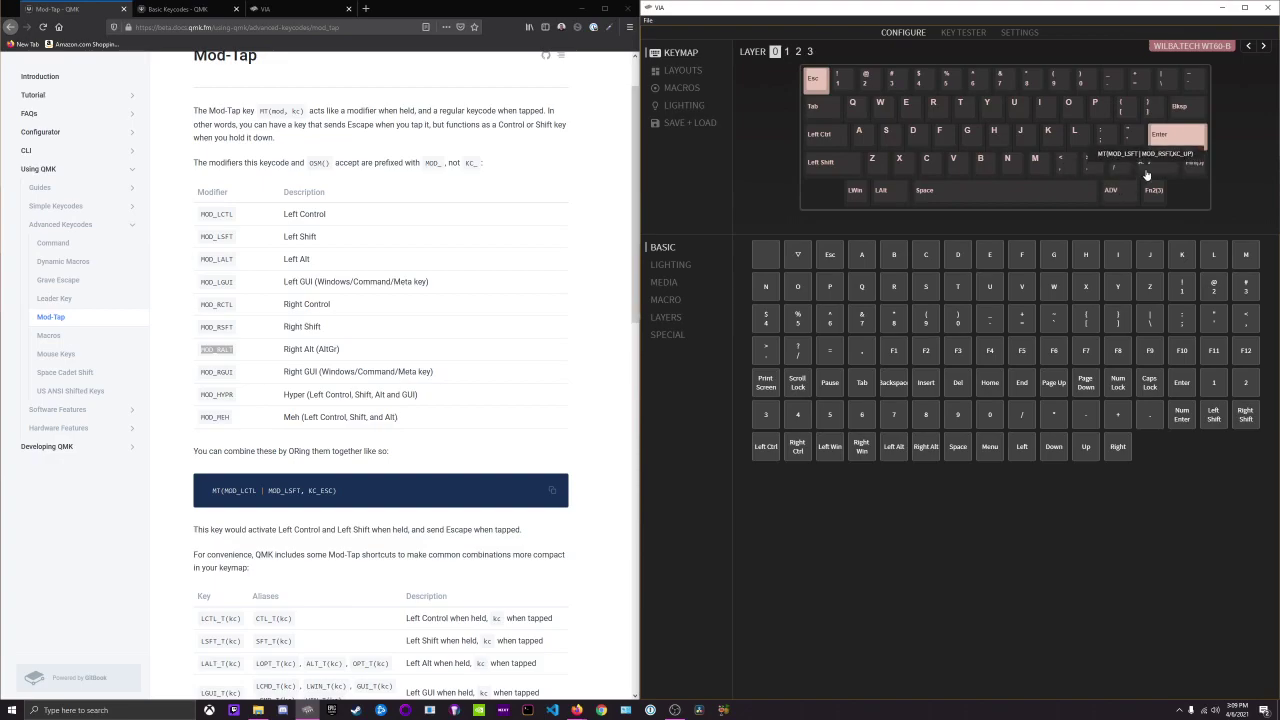
Verify in Key Tester that the key gives Left Arrow on tap and Right Alt on hold
{"action": "left_click", "coordinate": [963, 32]}
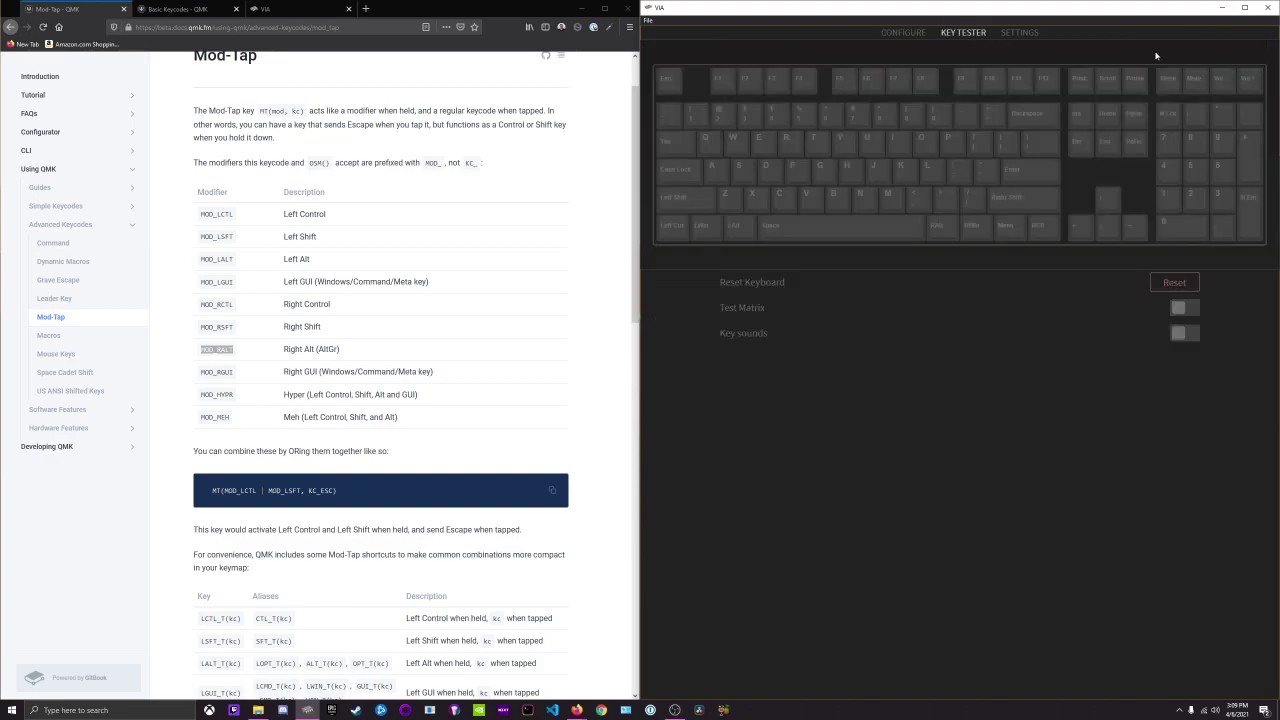
{"action": "left_click", "coordinate": [900, 38]}
{"action": "left_click", "coordinate": [960, 42]}
{"action": "key", "text": "Left"}
{"action": "key", "text": "Alt_R"}
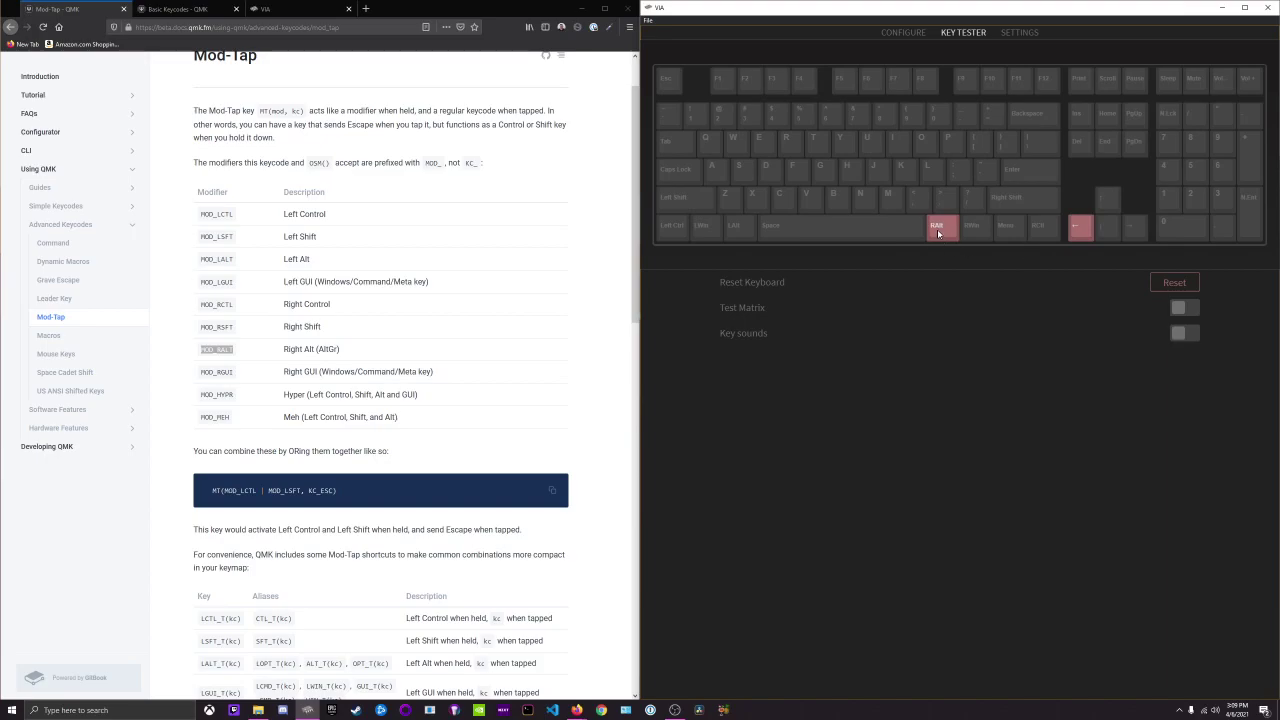
{"action": "left_click", "coordinate": [904, 32]}
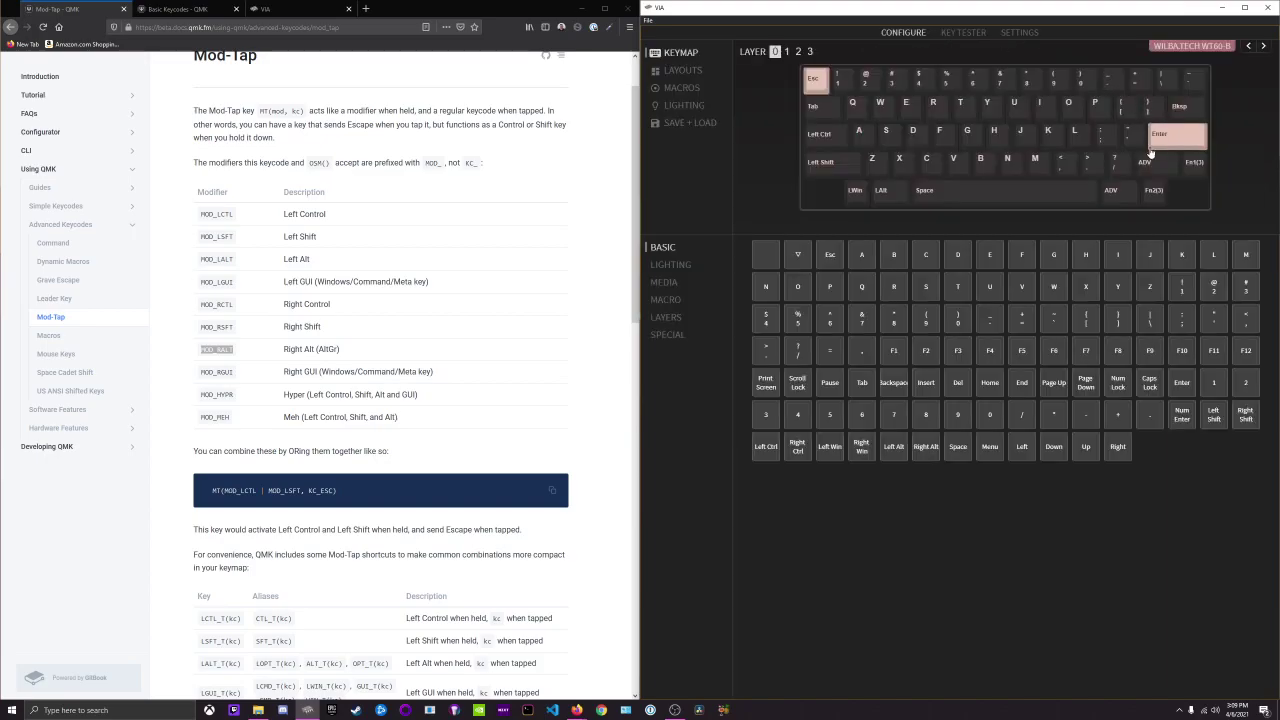